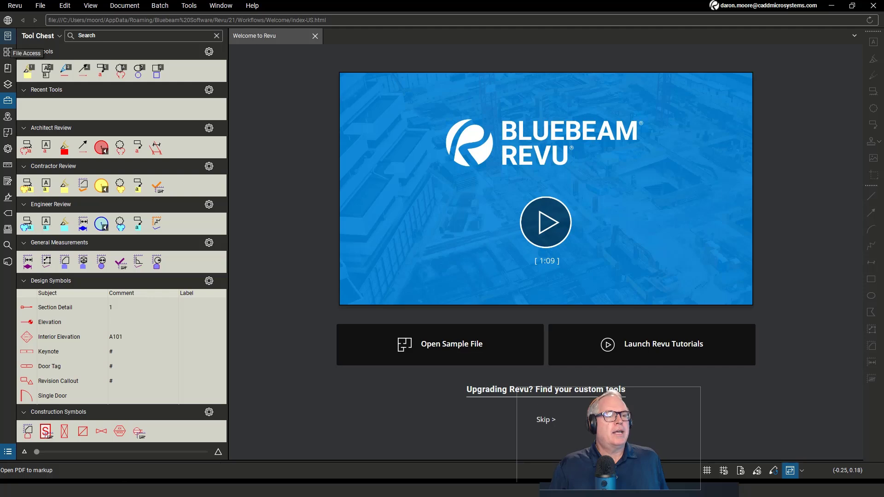
- Open the recent file A 2.01.2_Rev B.pdf
click(8, 51)
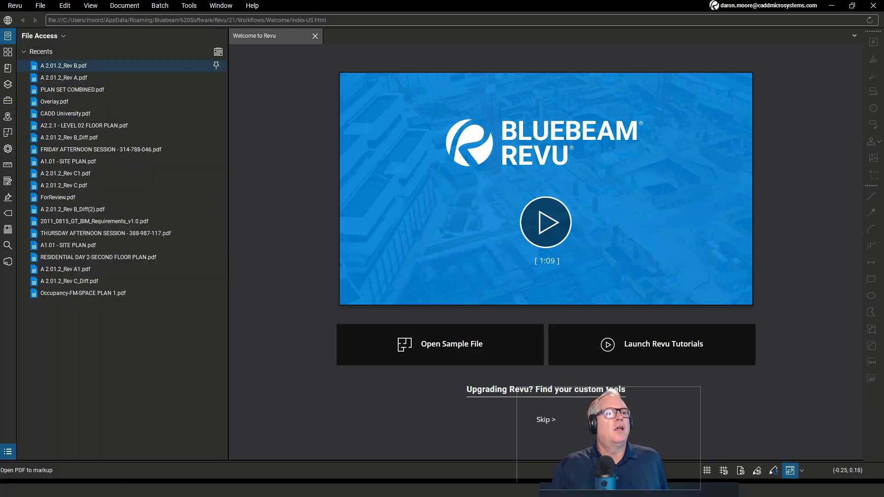
click(63, 66)
drag(637, 320, 470, 367)
scroll(379, 265, up, 4)
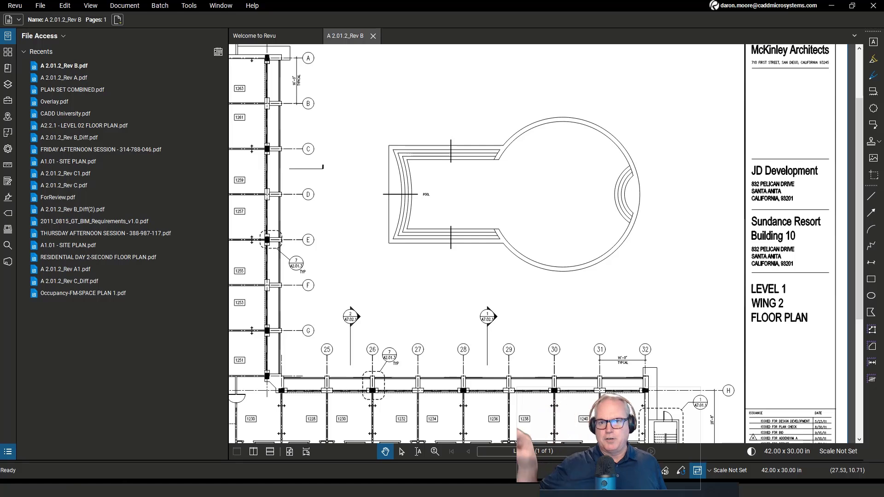
drag(564, 201, 565, 199)
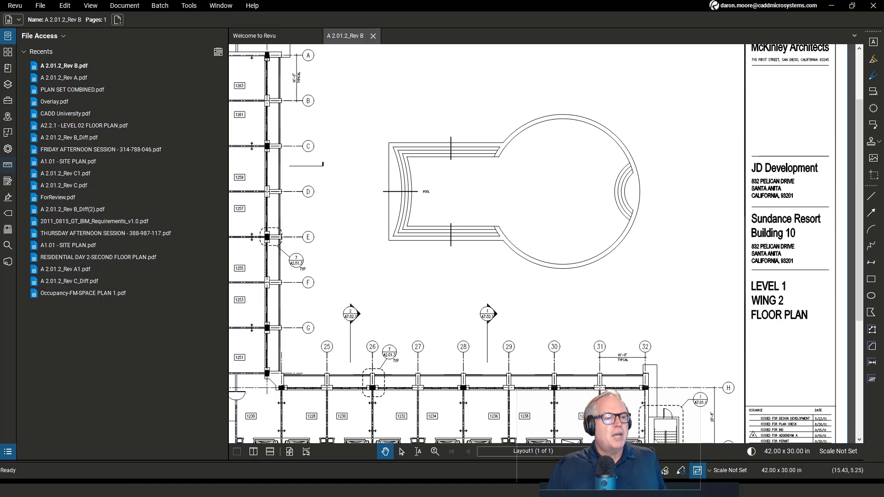
- Open the Measurements panel and start Calibrate with the plan zoomed in on gridlines 23 and 24
click(8, 164)
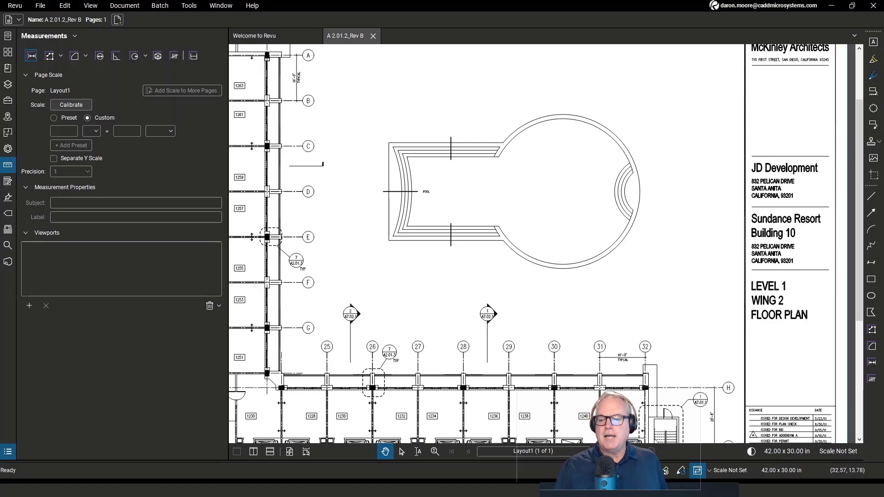
scroll(621, 276, down, 1)
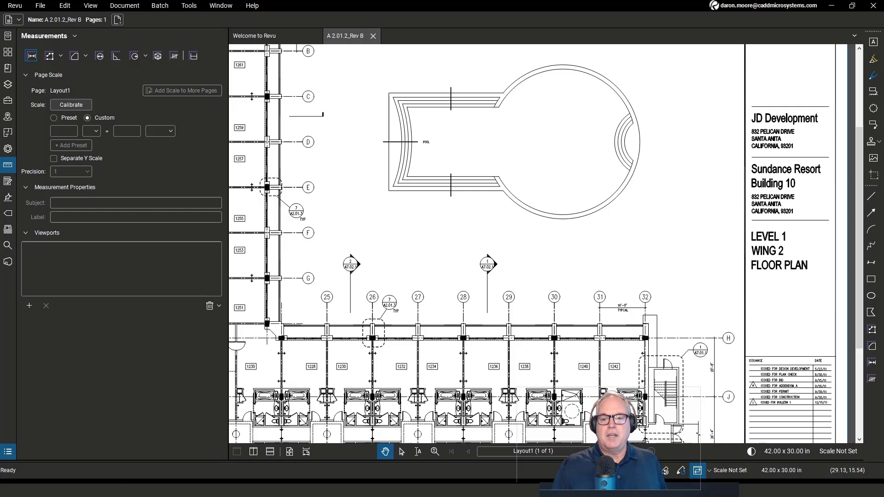
scroll(555, 266, up, 3)
scroll(538, 244, down, 2)
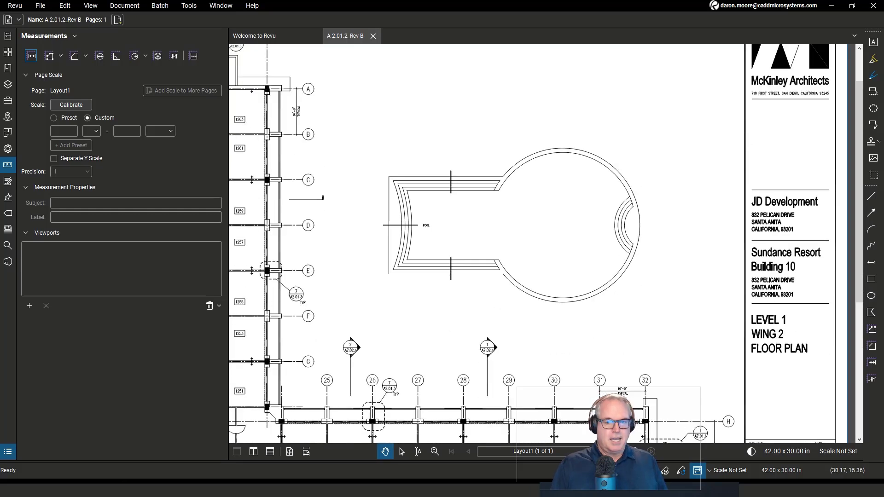
scroll(578, 345, down, 1)
key(ctrl+9)
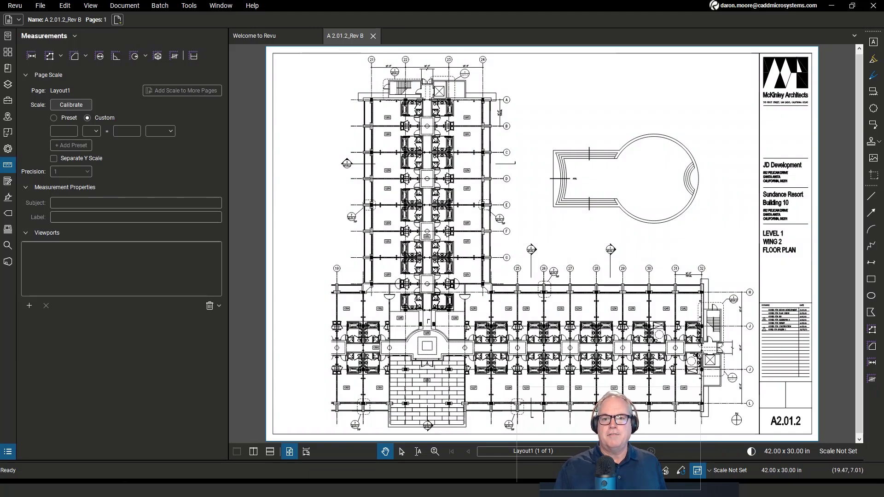
scroll(487, 164, up, 3)
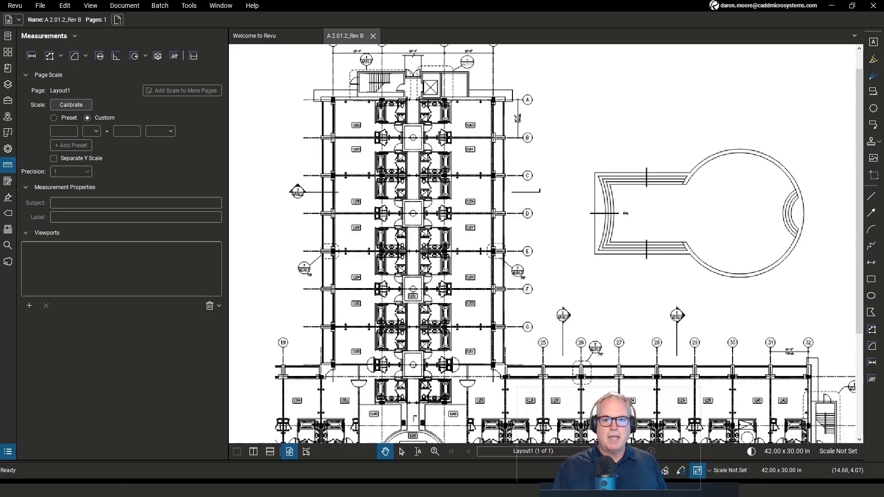
scroll(492, 111, up, 4)
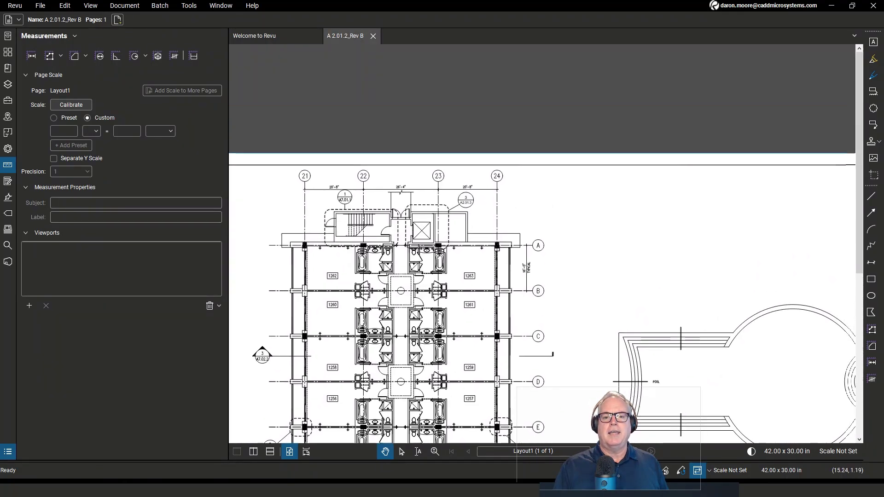
drag(493, 184, 537, 210)
scroll(527, 225, up, 1)
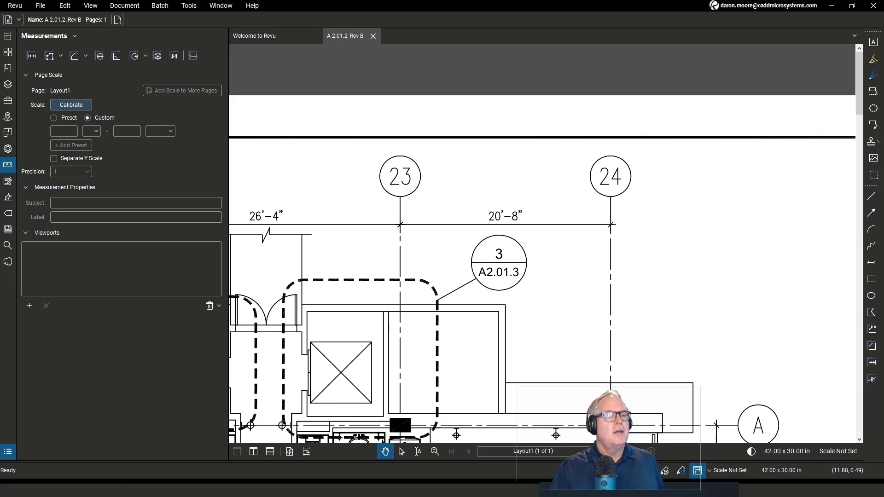
click(70, 104)
key(ctrl)
key(ctrl)
key(ctrl)
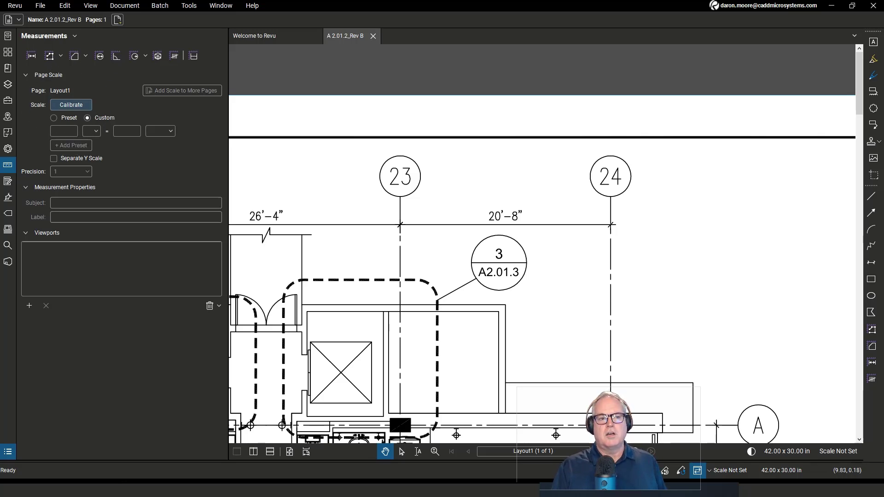
click(71, 104)
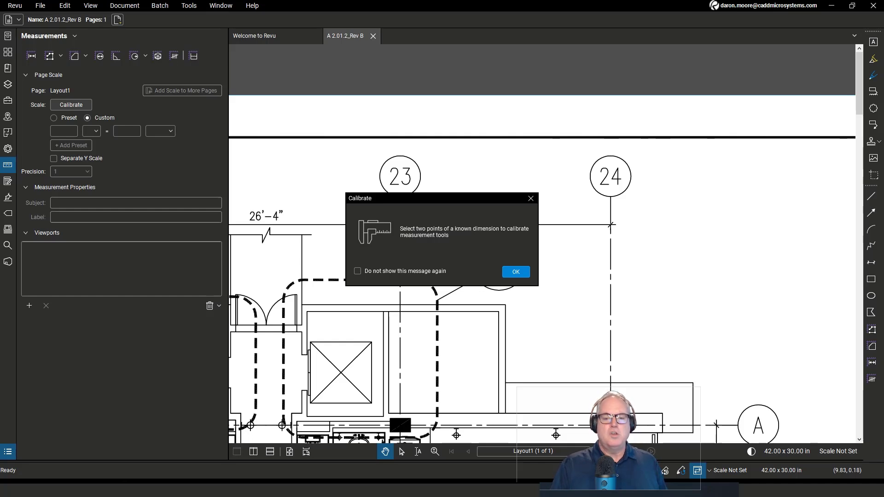
key(ctrl)
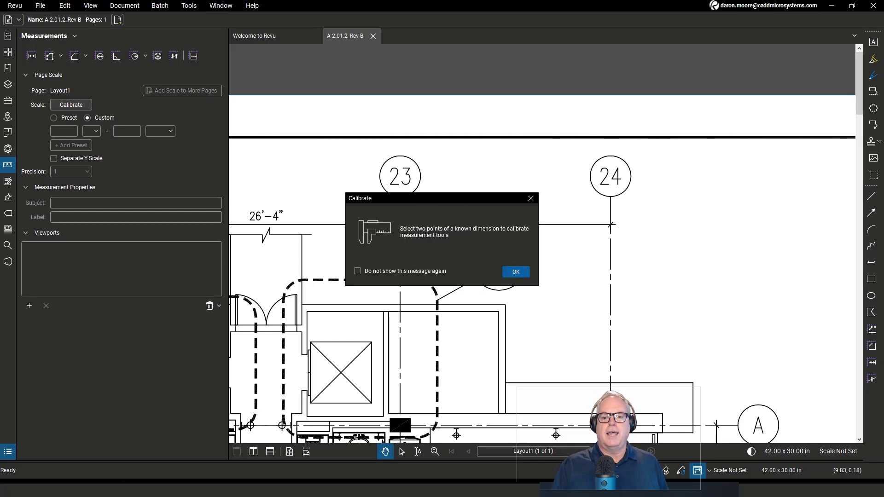
click(515, 271)
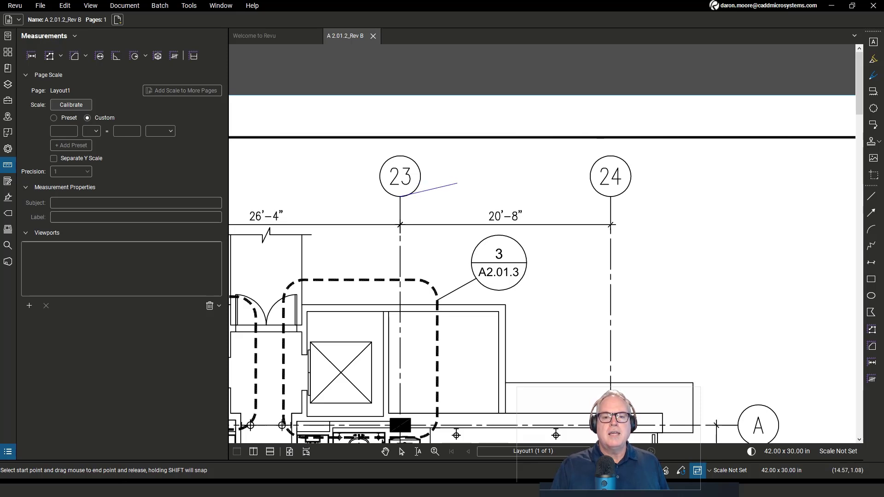
- Pick the two endpoints of the 20'-8" dimension between gridlines 23 and 24 for calibration
drag(400, 196, 611, 196)
drag(488, 182, 566, 179)
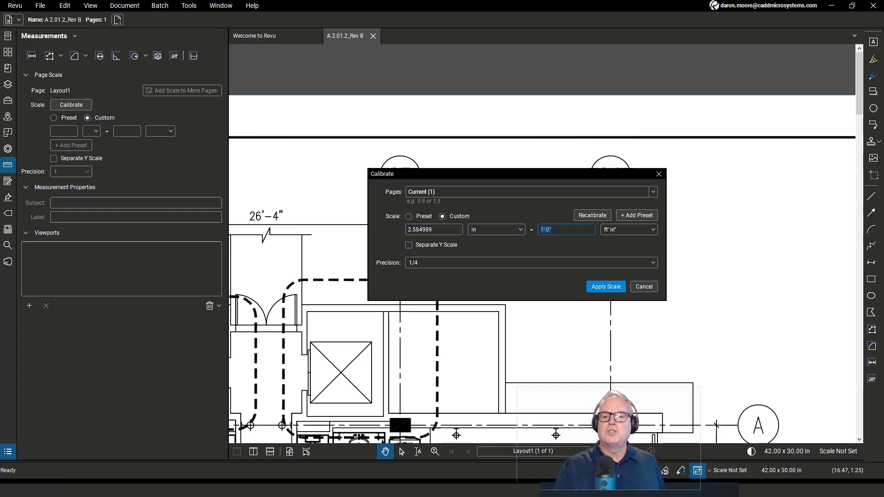
drag(539, 175, 539, 238)
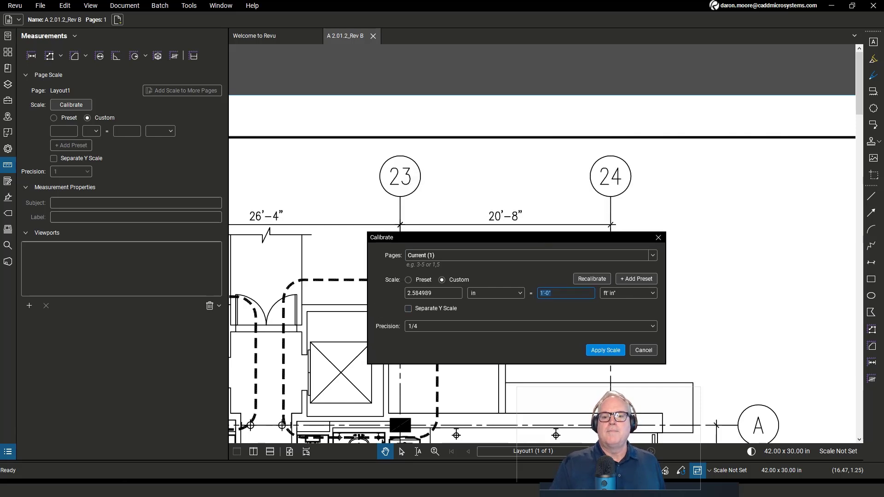
- Enter 20'8" as the known length, set precision to 1, and apply the scale
text(2)
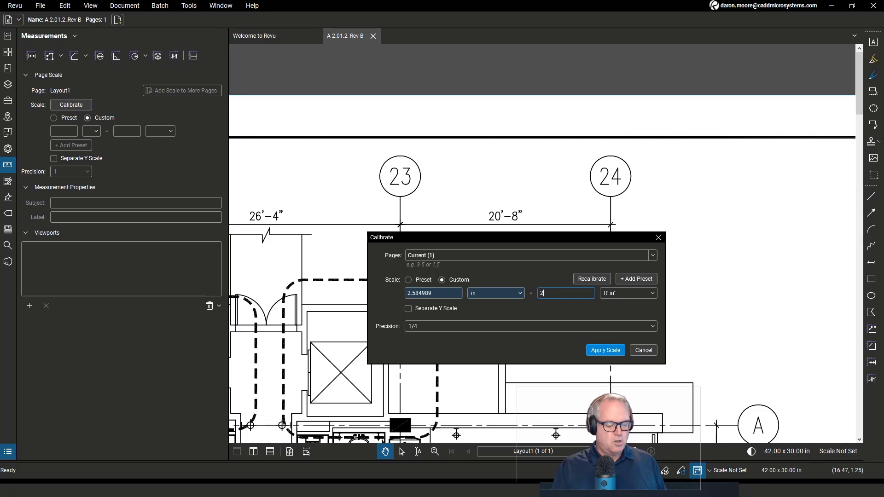
text(0'8")
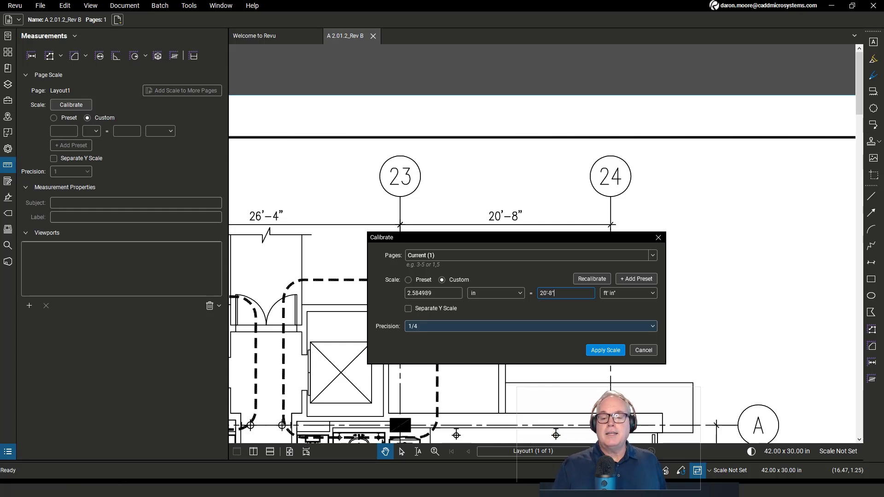
click(531, 327)
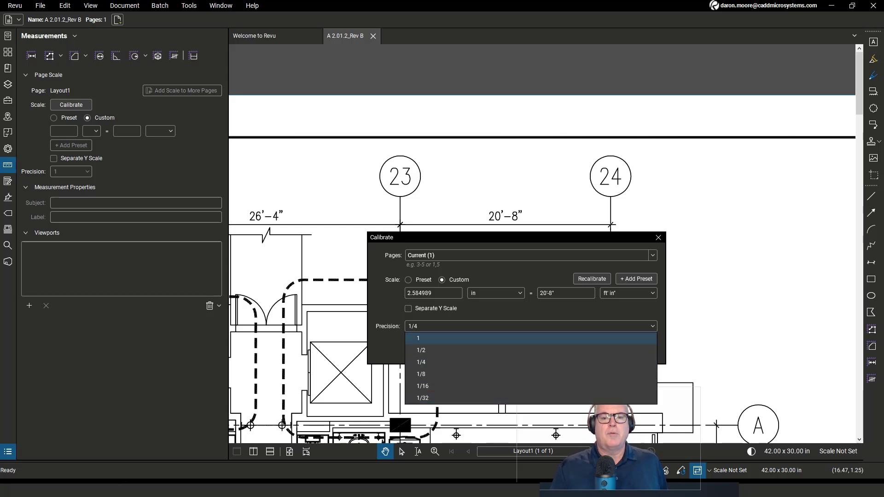
click(530, 338)
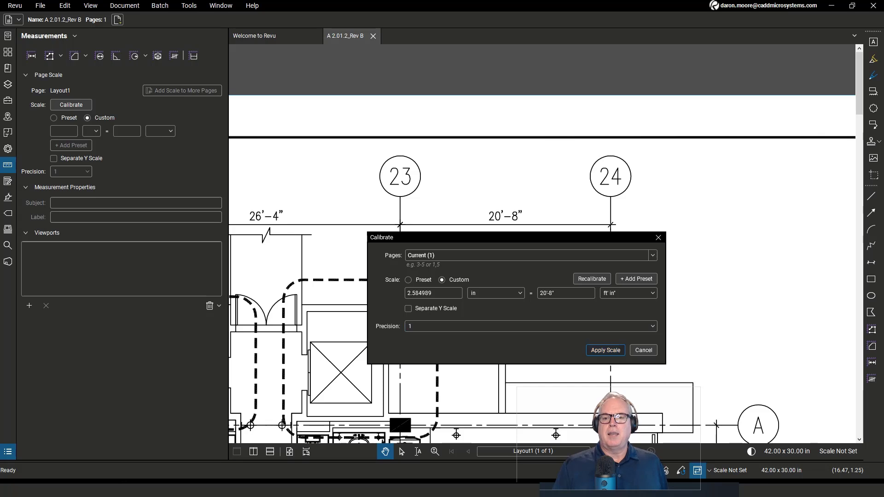
click(605, 350)
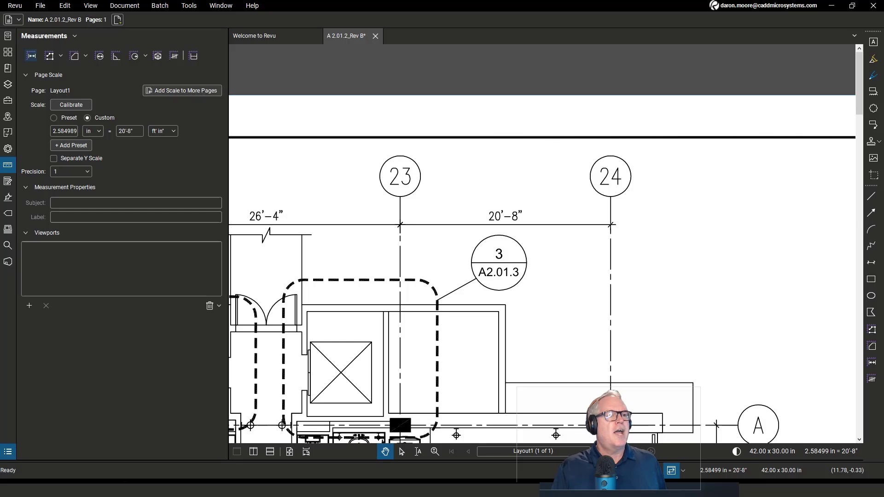
- Measure the length between gridlines 23 and 24 with the Length tool to check the calibration
click(31, 55)
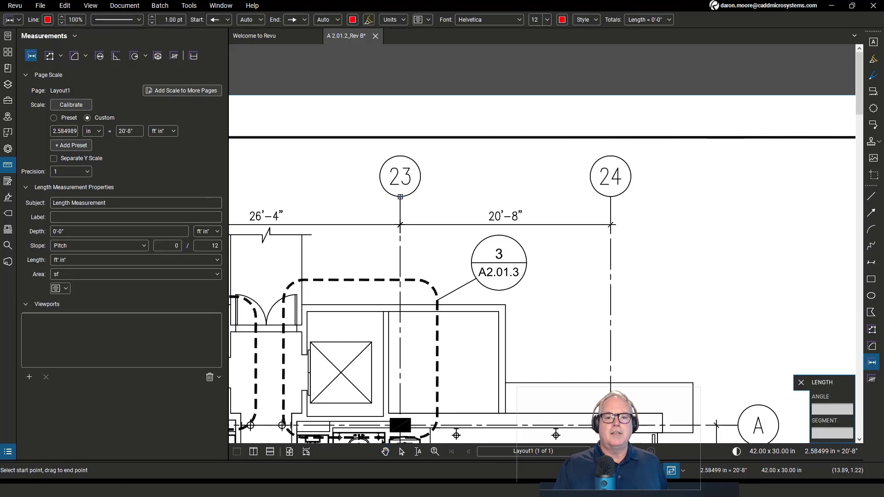
click(400, 197)
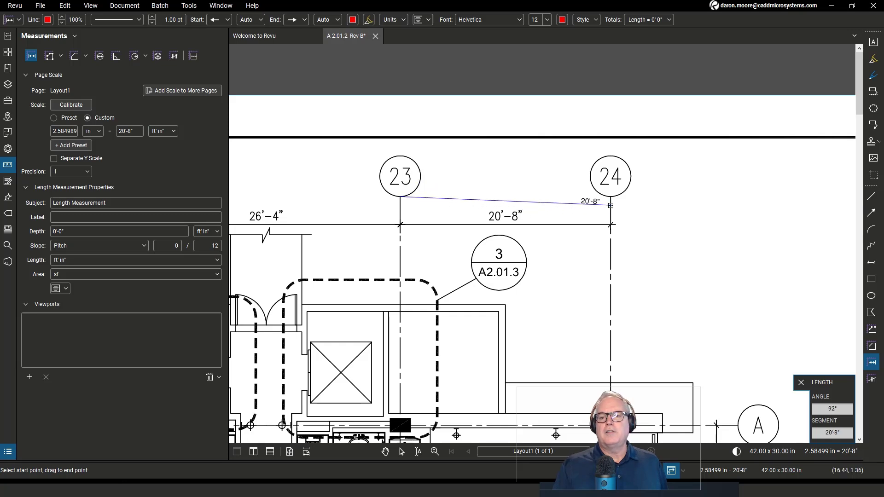
click(611, 197)
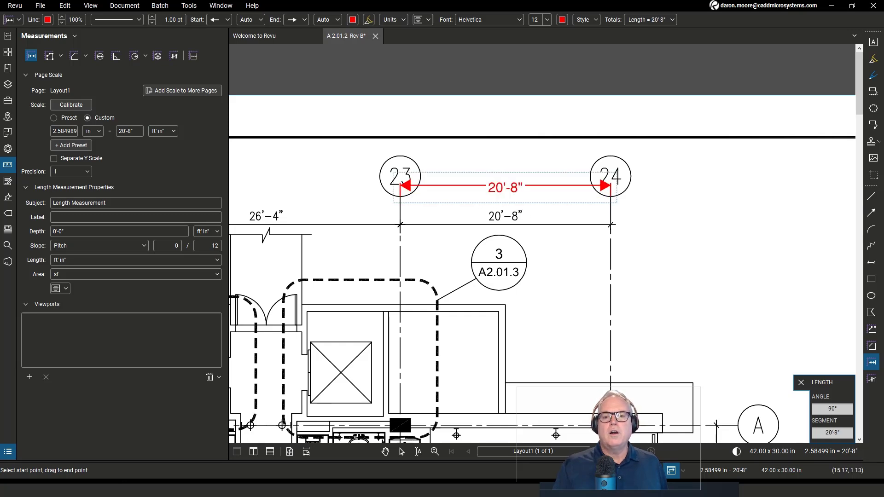
key(Escape)
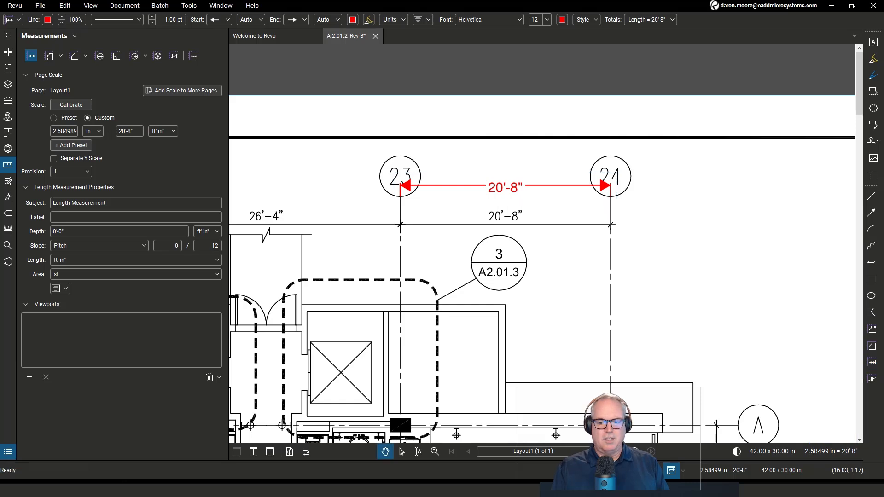
- Start Dynamic Fill on the pool and review its boundary size, fill size and fill speed settings
mouse_move(663, 295)
mouse_down()
mouse_move(426, 276)
mouse_move(481, 216)
mouse_up()
scroll(480, 217, down, 2)
drag(522, 276, 455, 220)
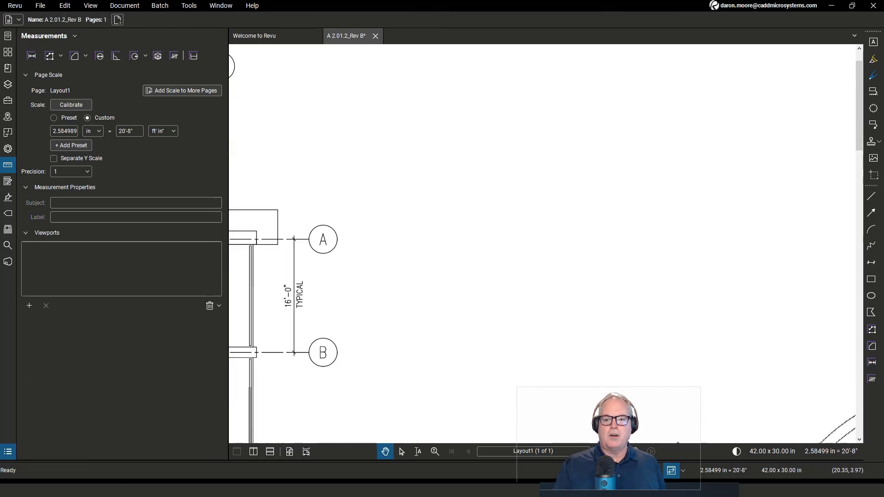
drag(580, 326, 485, 223)
scroll(486, 223, down, 1)
mouse_move(552, 346)
mouse_down()
mouse_move(464, 228)
mouse_move(383, 92)
mouse_move(358, 138)
mouse_move(374, 149)
mouse_up()
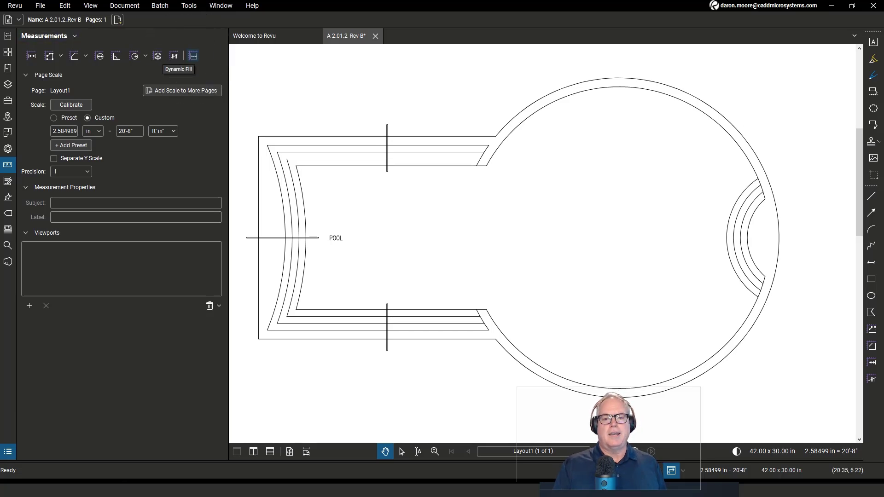
drag(322, 161, 328, 210)
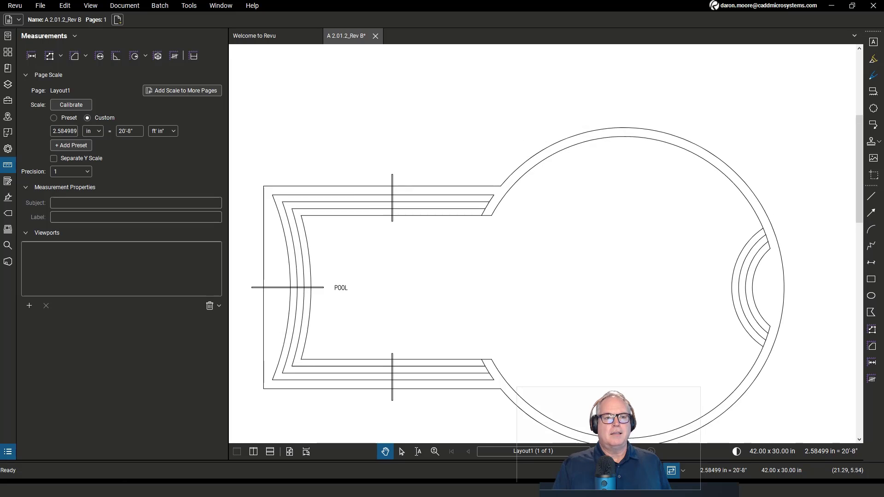
click(193, 56)
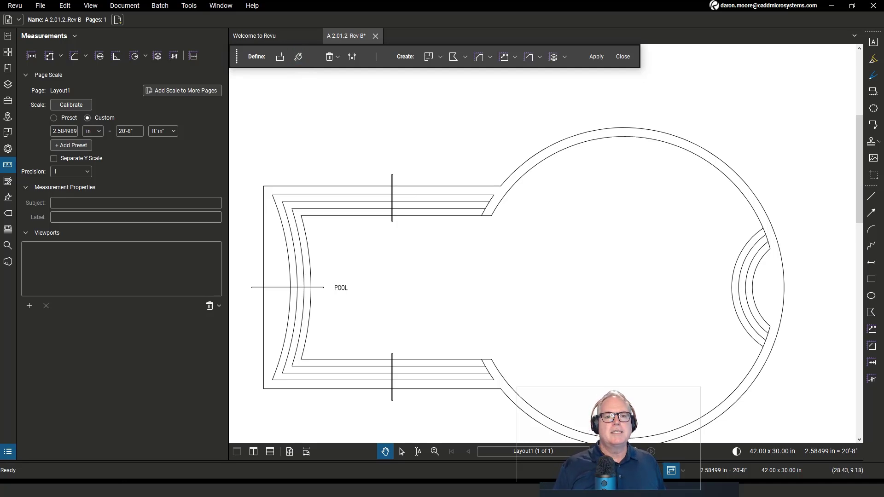
drag(550, 245, 549, 243)
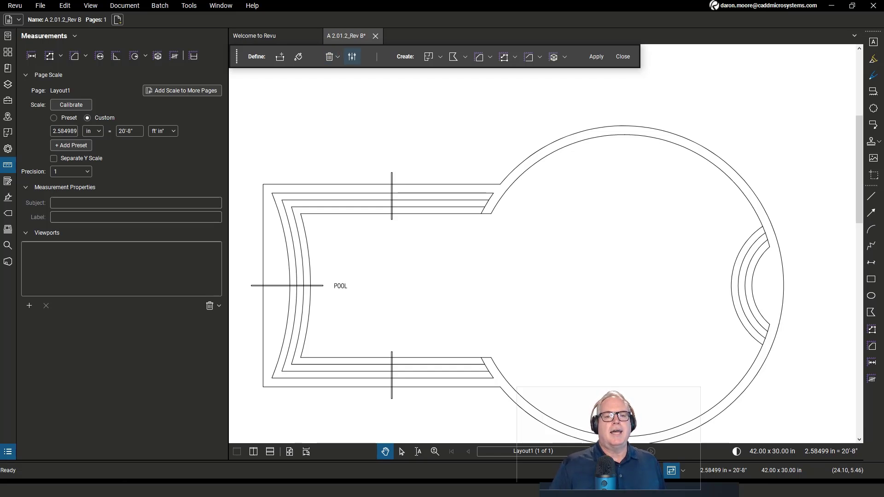
click(351, 57)
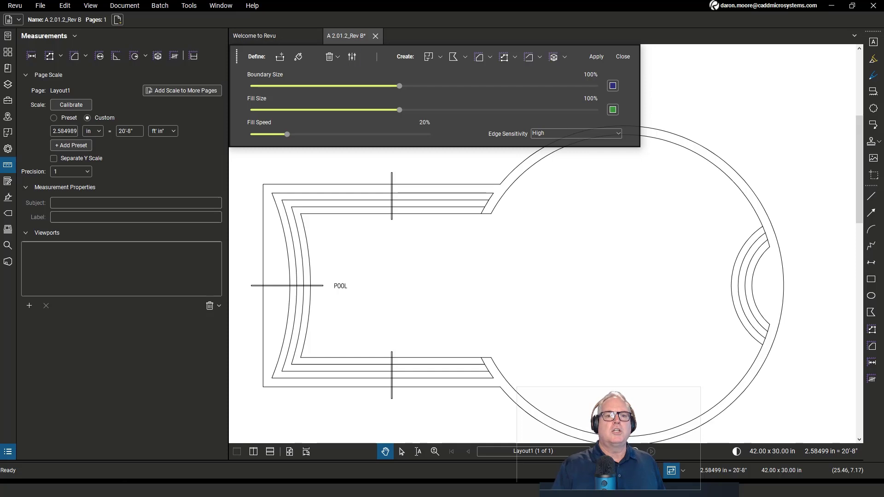
click(352, 56)
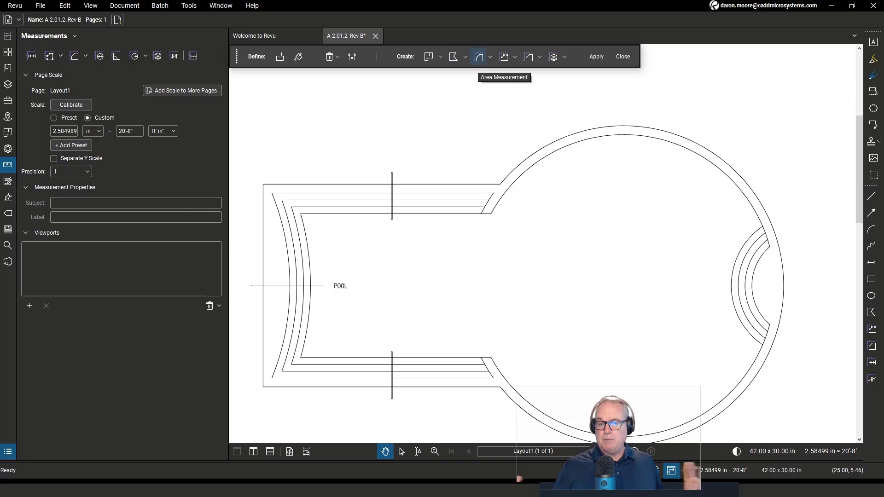
- Use Dynamic Fill to flood the pool out to its outer edge, then apply it as an area measurement
scroll(580, 205, down, 1)
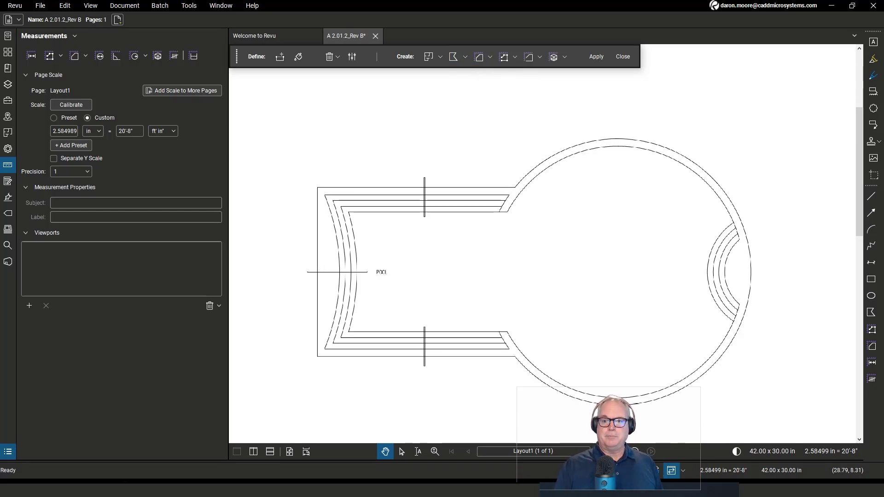
mouse_move(603, 256)
mouse_down()
mouse_move(606, 203)
mouse_move(600, 232)
mouse_up()
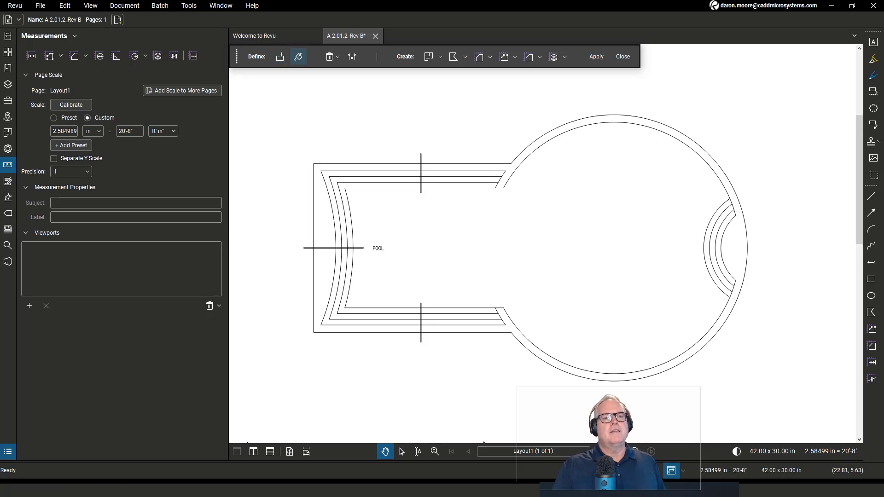
click(298, 56)
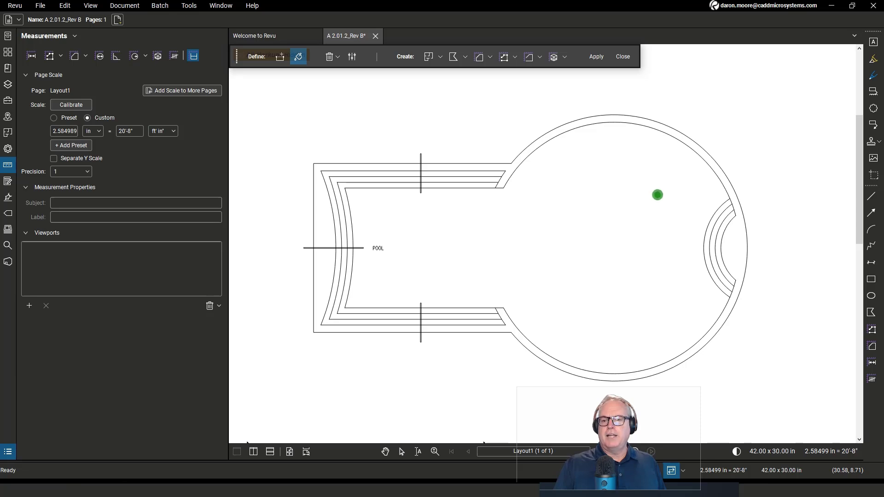
mouse_move(657, 195)
mouse_down()
mouse_move(601, 250)
mouse_move(549, 252)
mouse_up()
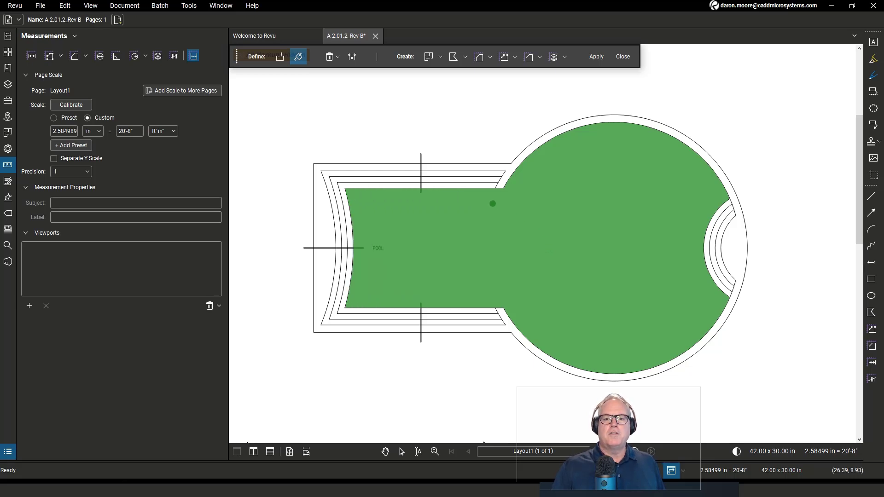
mouse_move(493, 203)
mouse_down()
mouse_move(476, 177)
mouse_move(460, 317)
mouse_move(426, 284)
mouse_move(378, 321)
mouse_move(396, 267)
mouse_move(370, 209)
mouse_move(330, 173)
mouse_up()
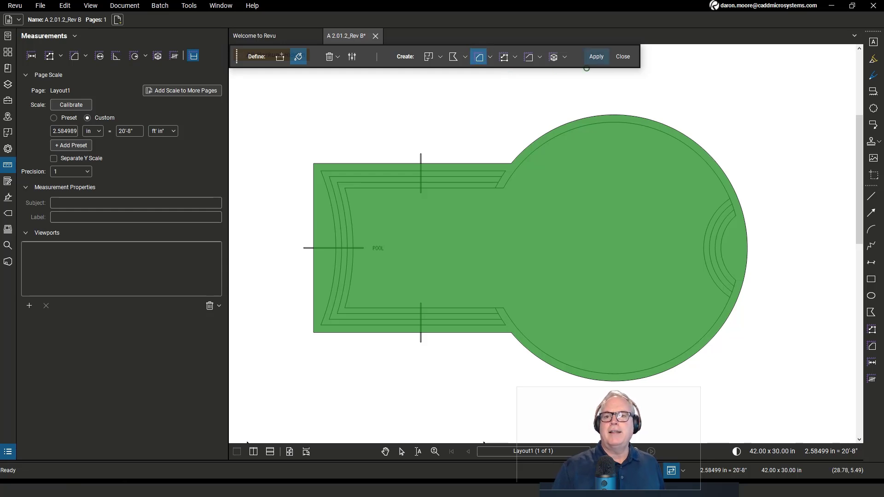
click(595, 57)
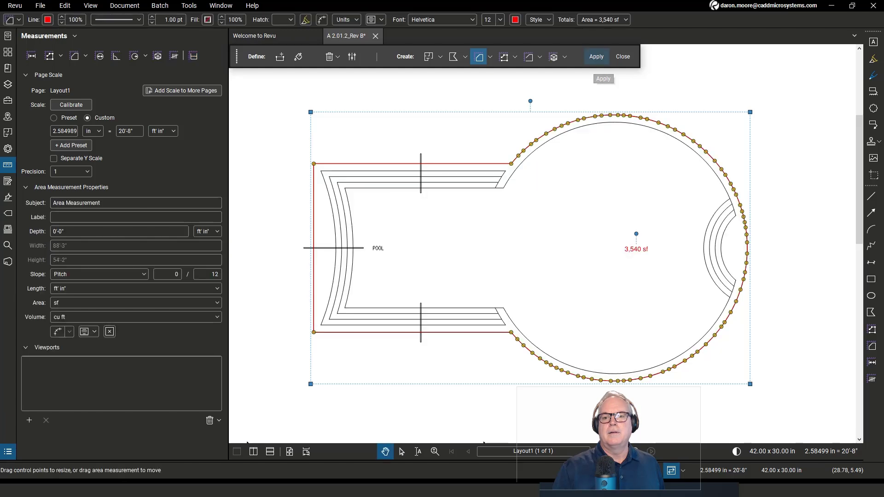
scroll(662, 265, up, 4)
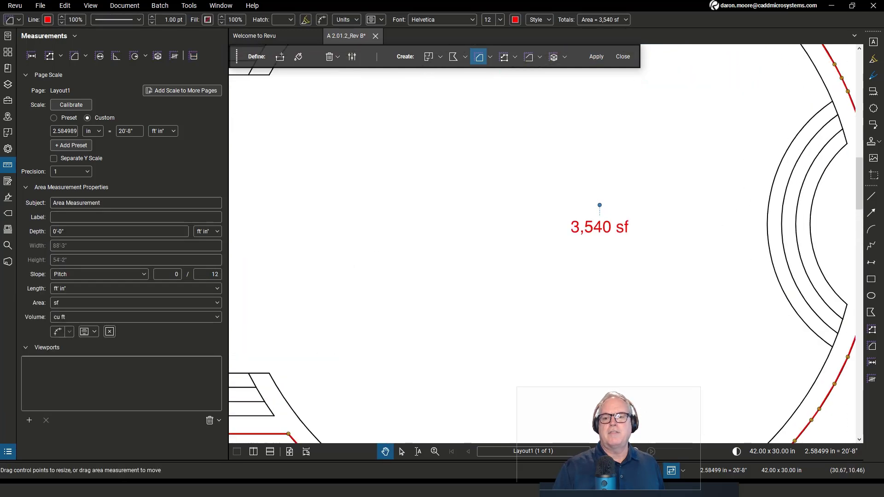
scroll(663, 253, down, 1)
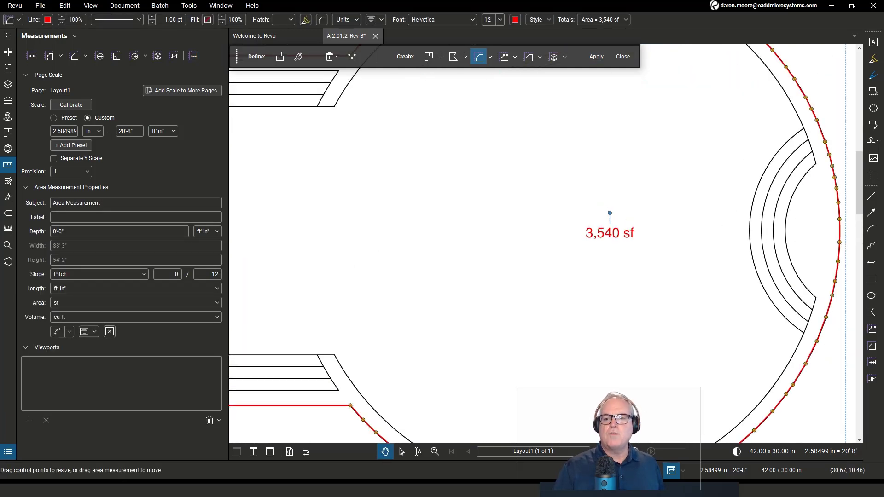
scroll(655, 256, down, 3)
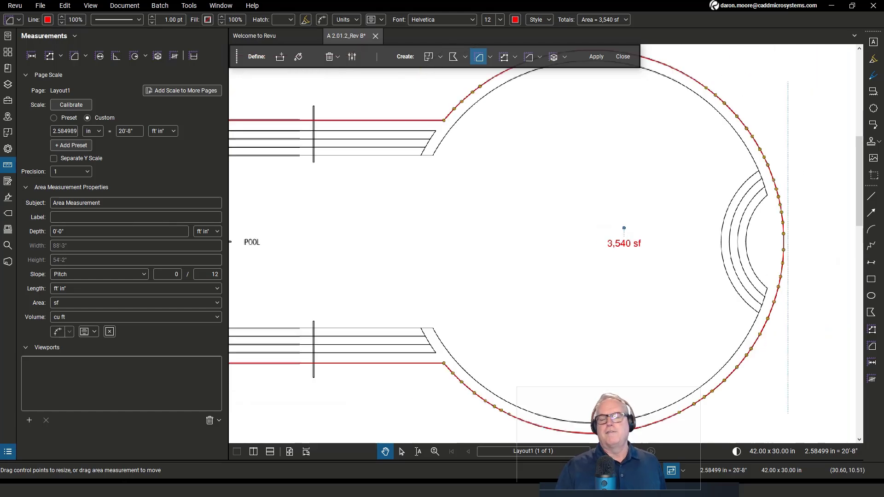